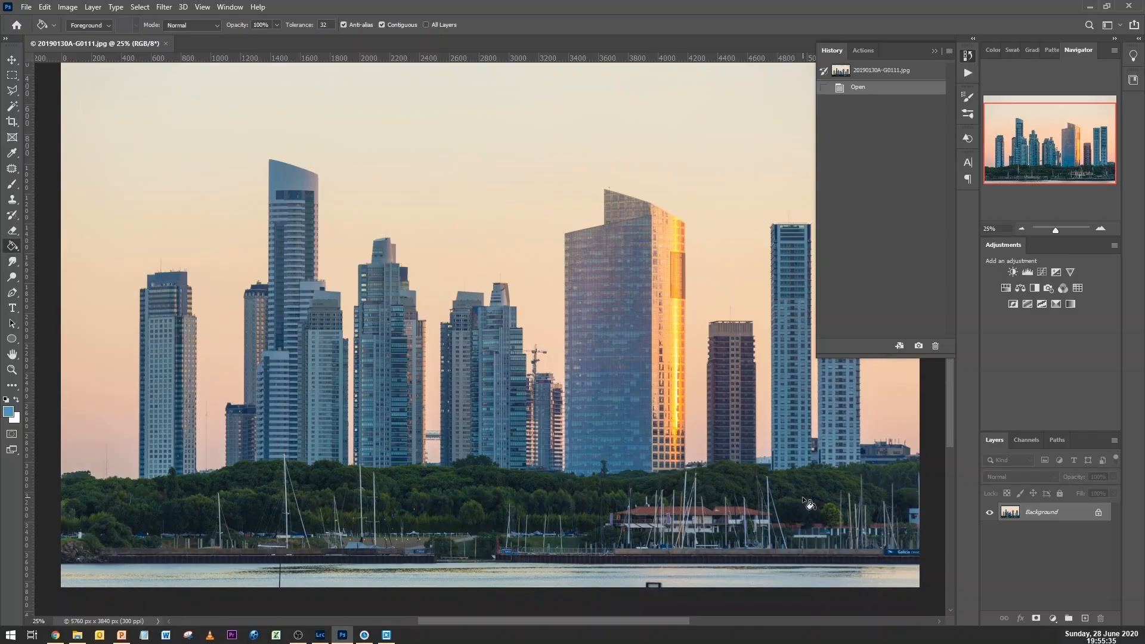
Step: Remove the small dark object at the water's bottom edge with the Spot Healing Brush in Content-Aware mode
{"action": "scroll", "coordinate": [803, 502], "scroll_direction": "down", "scroll_amount": 2}
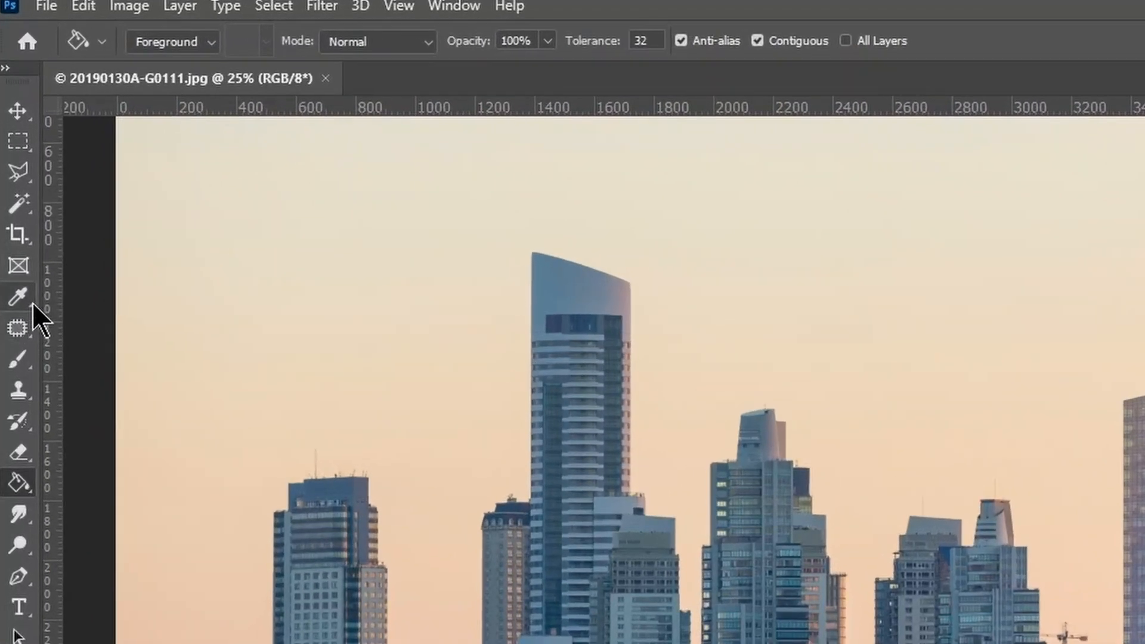
{"action": "left_click", "coordinate": [19, 334]}
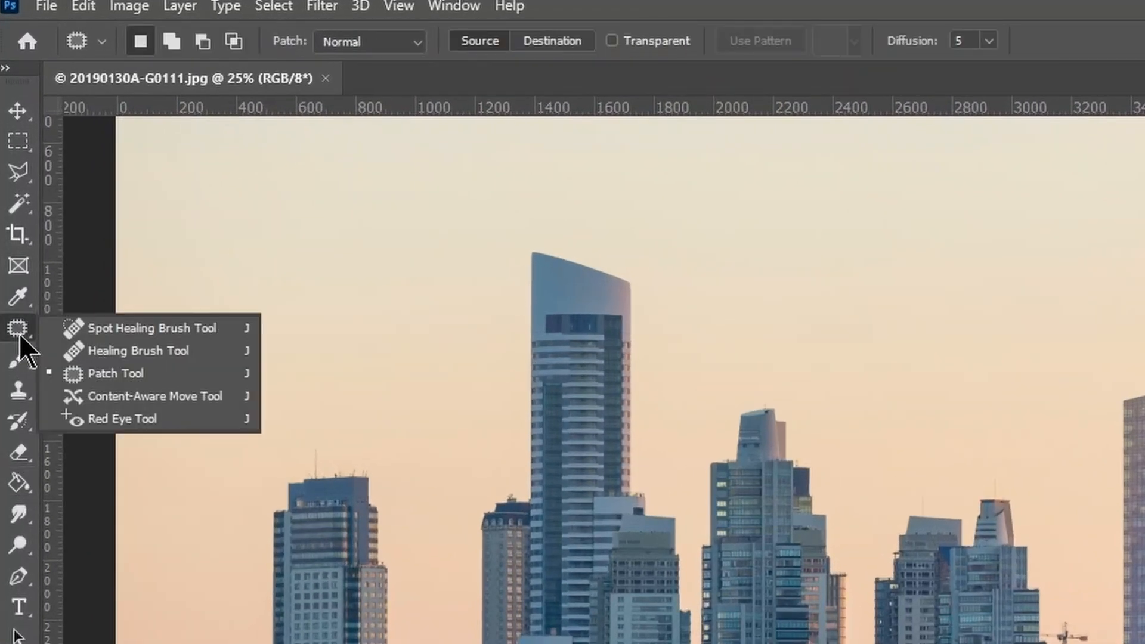
{"action": "left_click", "coordinate": [157, 327]}
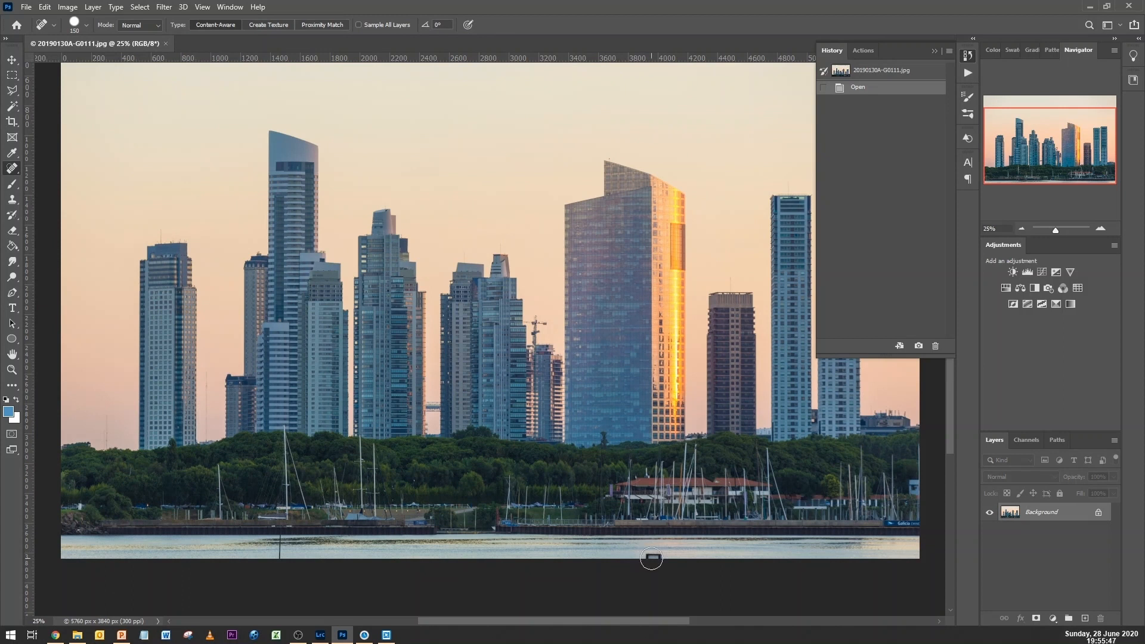
{"action": "left_click_drag", "start_coordinate": [651, 559], "coordinate": [656, 555]}
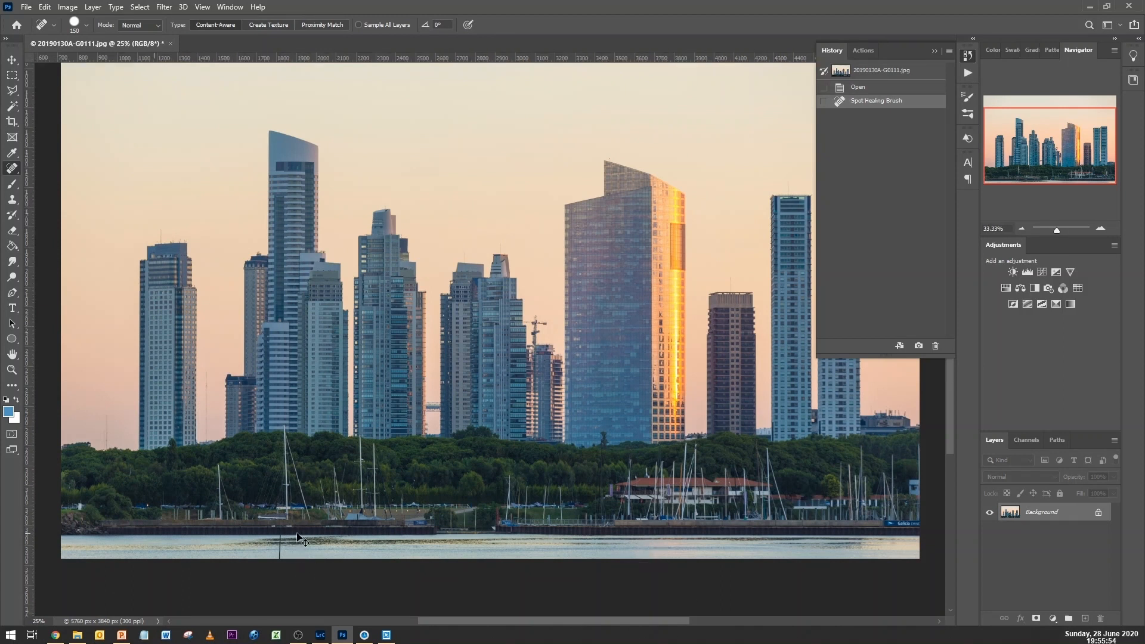
Step: Heal away the thin vertical pole standing in the water using a much smaller Spot Healing Brush
{"action": "key", "text": "ctrl+plus"}
{"action": "key", "text": "ctrl+plus"}
{"action": "key", "text": "ctrl+plus"}
{"action": "left_click_drag", "start_coordinate": [952, 398], "coordinate": [962, 531]}
{"action": "left_click_drag", "start_coordinate": [535, 626], "coordinate": [474, 624]}
{"action": "key", "text": "bracketleft"}
{"action": "key", "text": "bracketleft"}
{"action": "key", "text": "bracketleft"}
{"action": "key", "text": "bracketleft"}
{"action": "key", "text": "bracketleft"}
{"action": "key", "text": "bracketleft"}
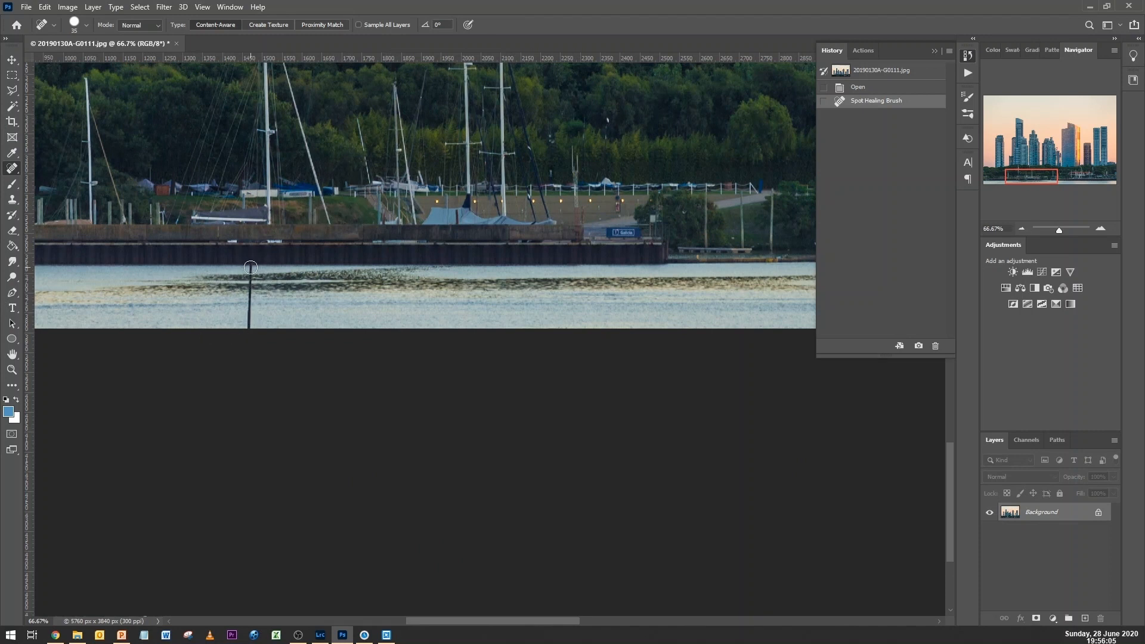
{"action": "left_click_drag", "start_coordinate": [250, 265], "coordinate": [248, 336]}
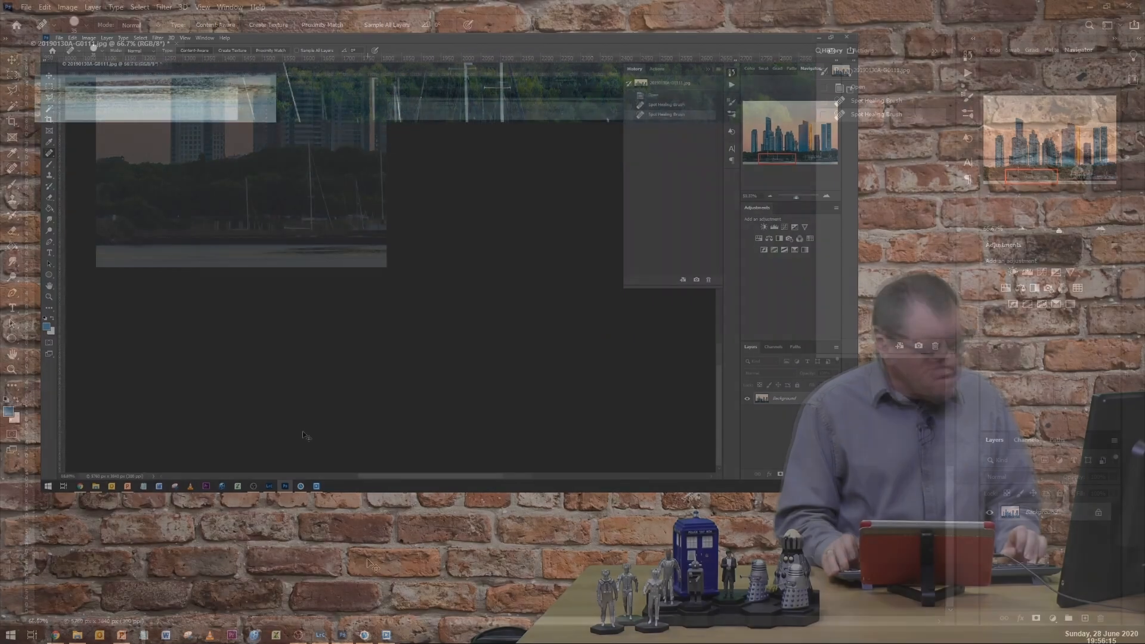
Step: Convert the locked Background into a regular editable layer
{"action": "key", "text": "ctrl+0"}
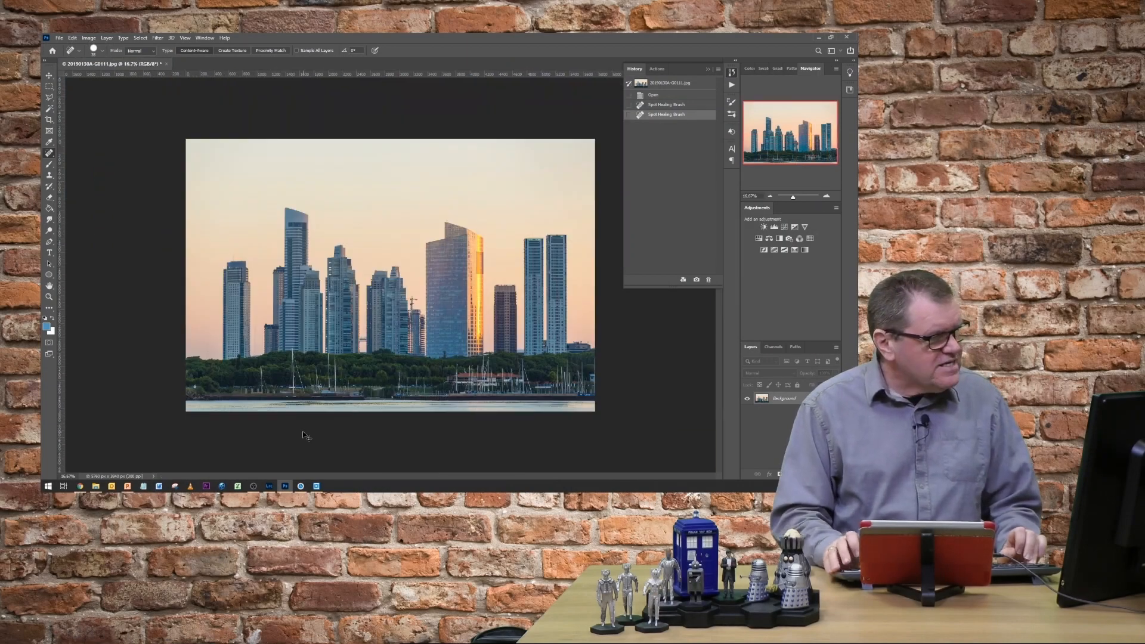
{"action": "left_click", "coordinate": [762, 400], "text": "alt"}
{"action": "double_click", "coordinate": [762, 400], "text": "alt"}
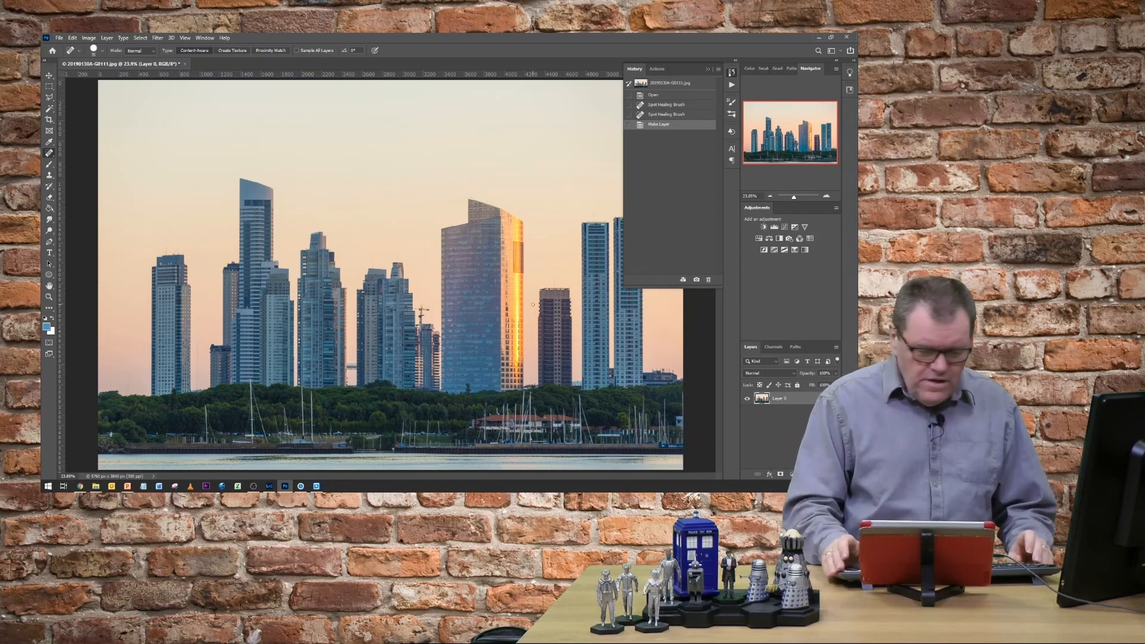
Step: Set the canvas width to 200 percent, anchored at the middle left so the empty space extends to the right
{"action": "key", "text": "ctrl+minus"}
{"action": "key", "text": "ctrl+minus"}
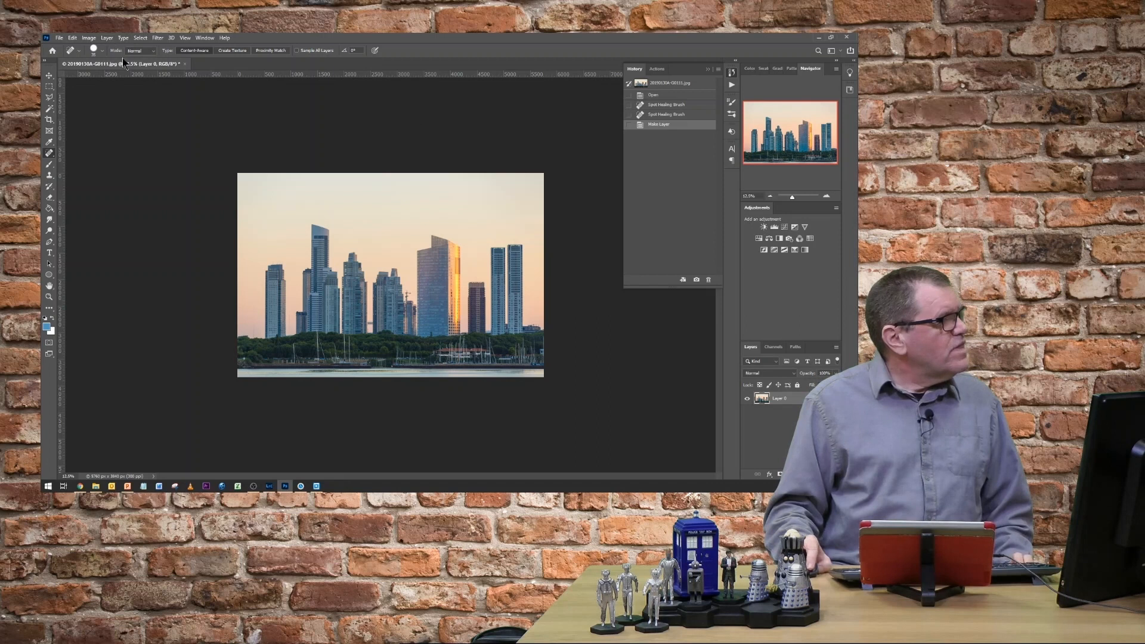
{"action": "left_click", "coordinate": [93, 39]}
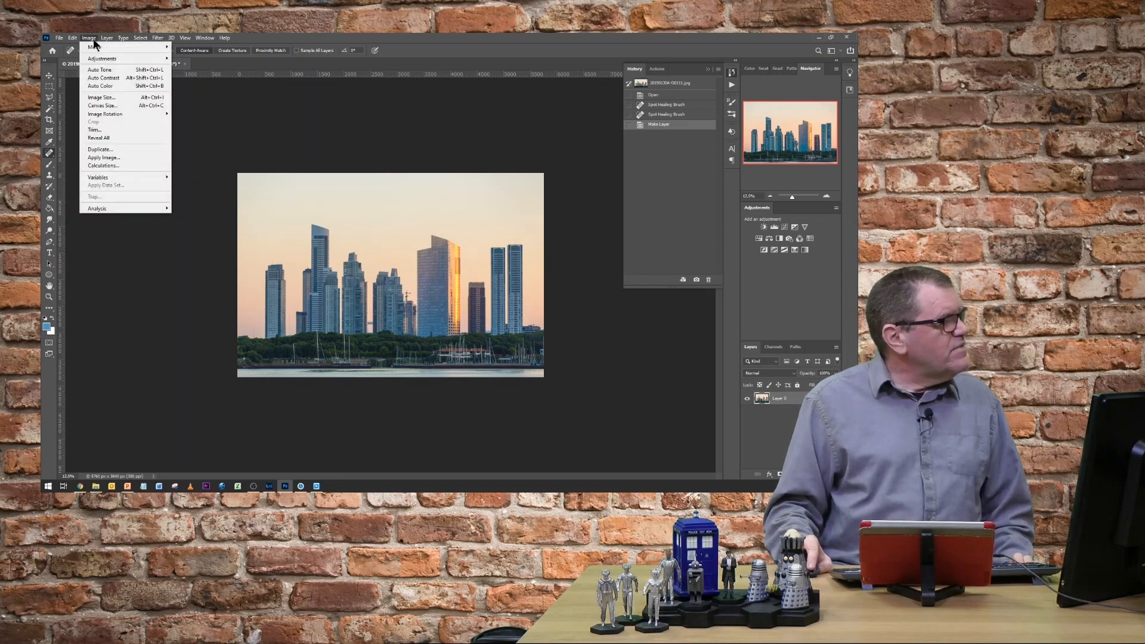
{"action": "left_click", "coordinate": [117, 108]}
{"action": "left_click", "coordinate": [489, 174]}
{"action": "left_click", "coordinate": [480, 183]}
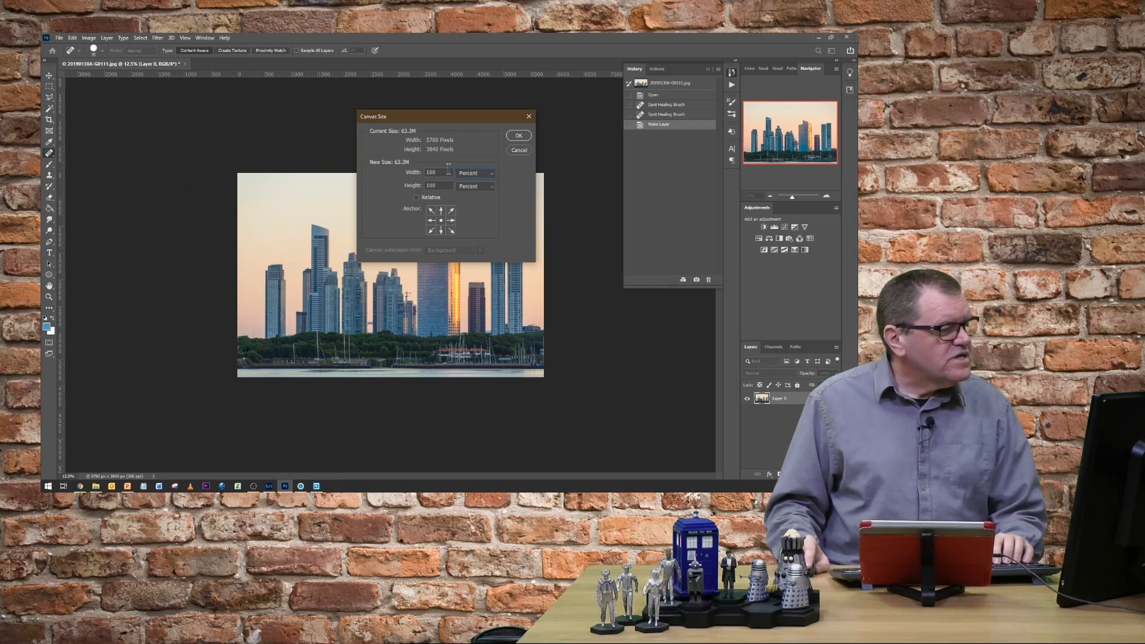
{"action": "type", "text": "200"}
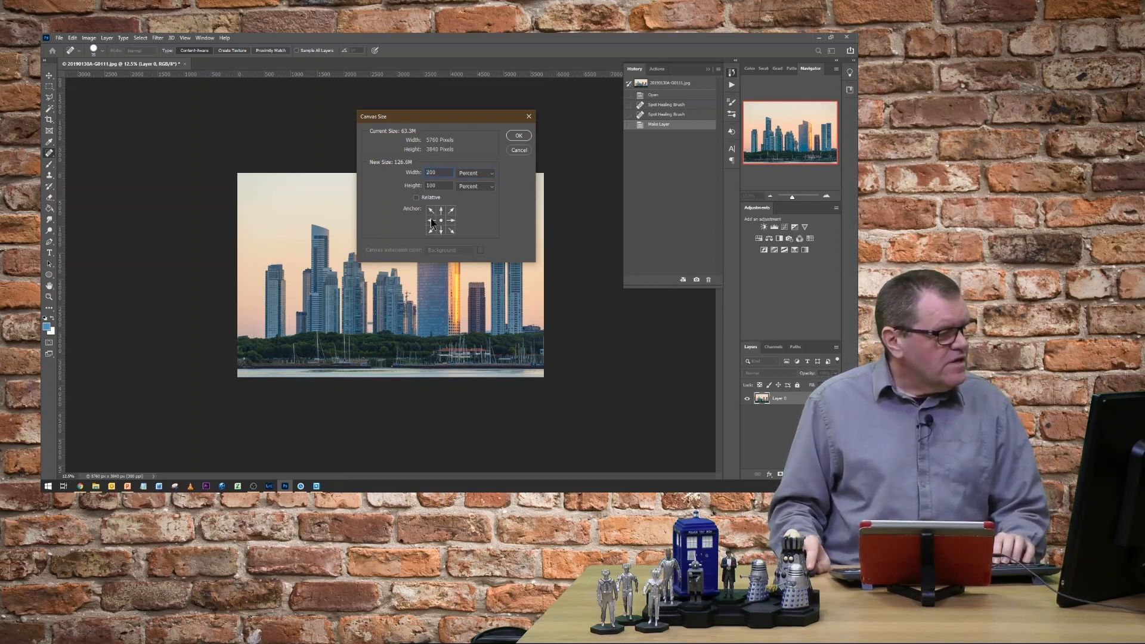
{"action": "left_click", "coordinate": [519, 137]}
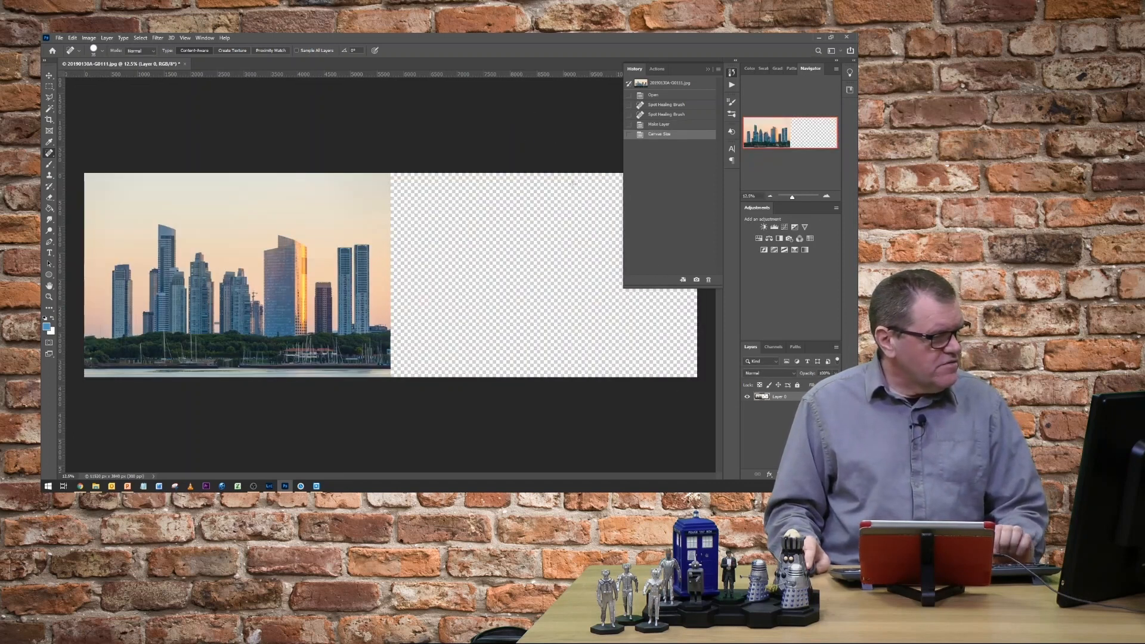
Step: Collapse the History panel and place a duplicate of the skyline layer in the empty right half of the canvas
{"action": "left_click", "coordinate": [707, 69]}
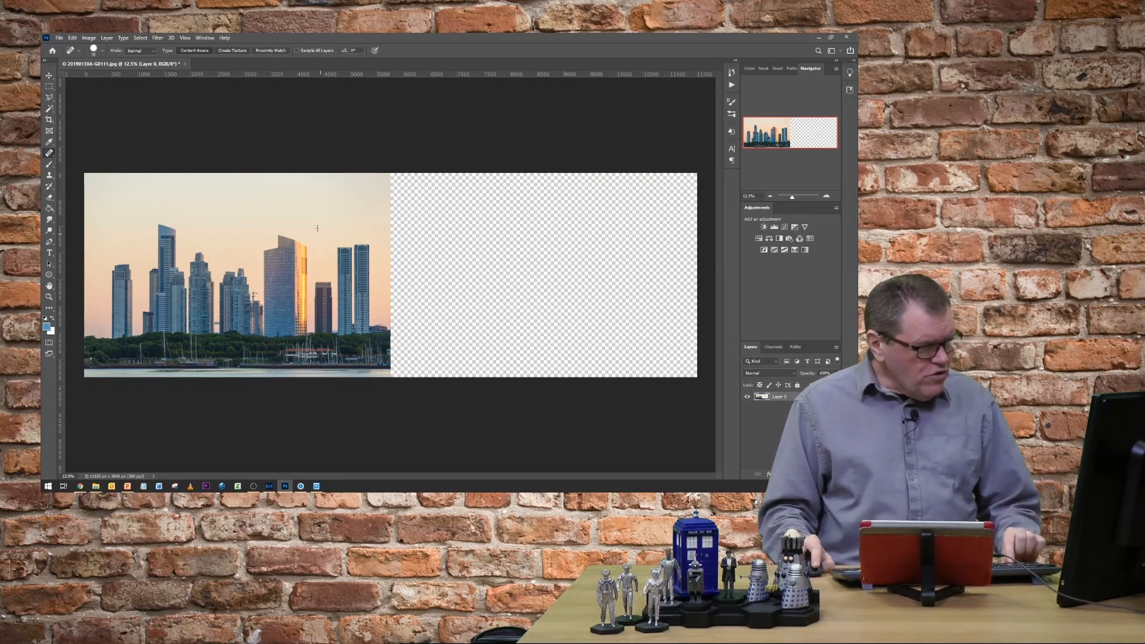
{"action": "left_click", "coordinate": [49, 76]}
{"action": "left_click_drag", "start_coordinate": [352, 276], "coordinate": [552, 282]}
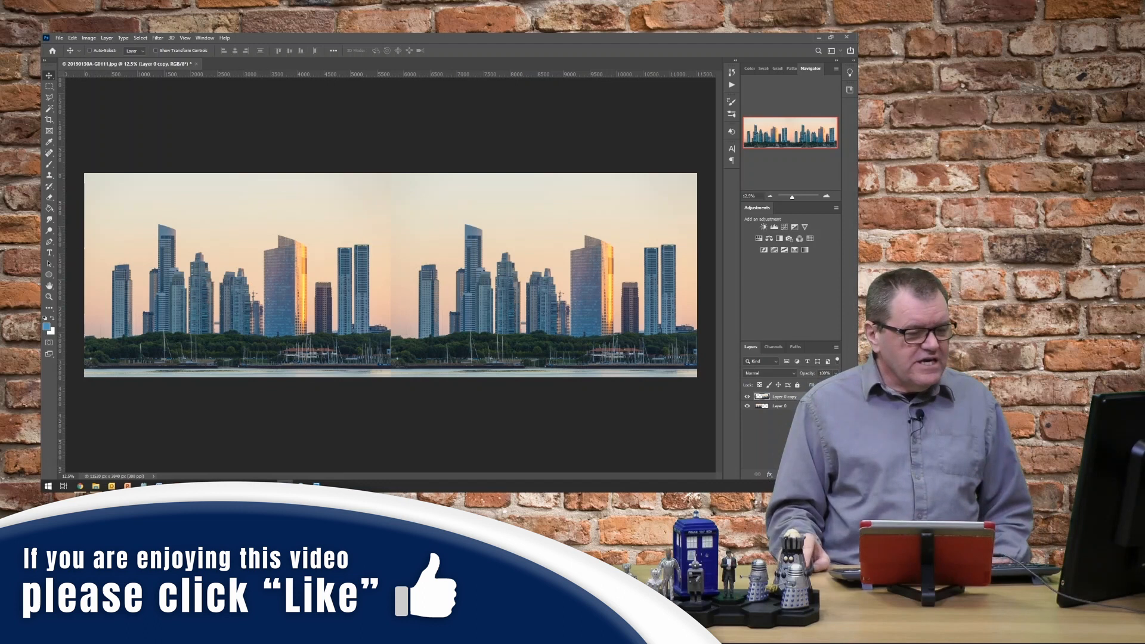
Step: Flip the duplicated skyline layer horizontally so it mirrors the original, and inspect the centre join and both outer ends
{"action": "left_click", "coordinate": [72, 40]}
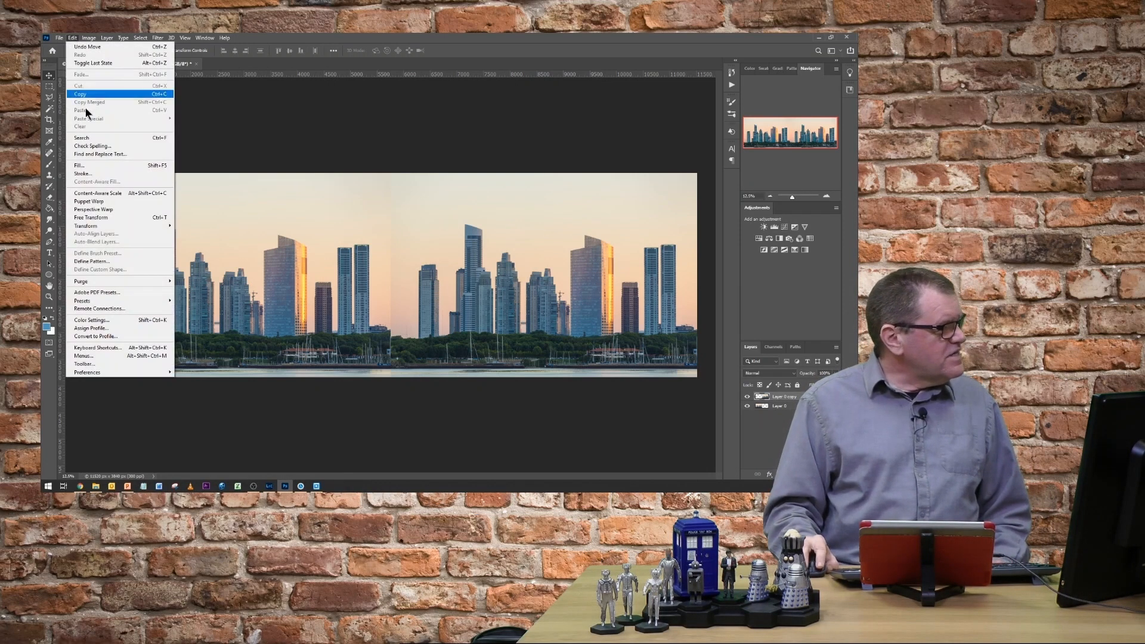
{"action": "mouse_move", "coordinate": [107, 231]}
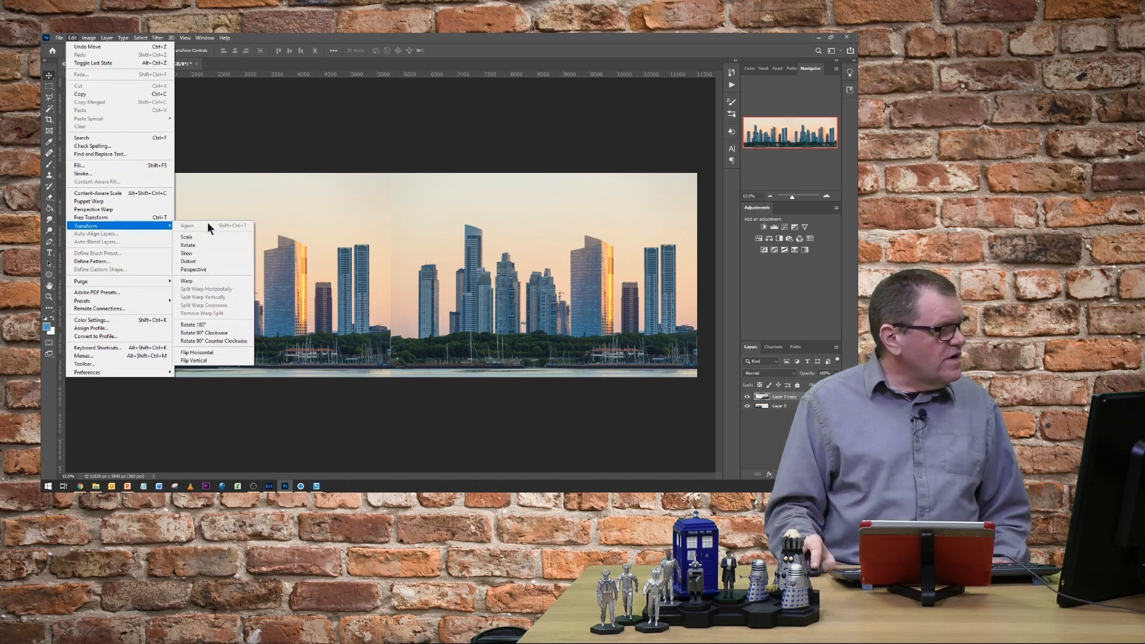
{"action": "left_click", "coordinate": [215, 359]}
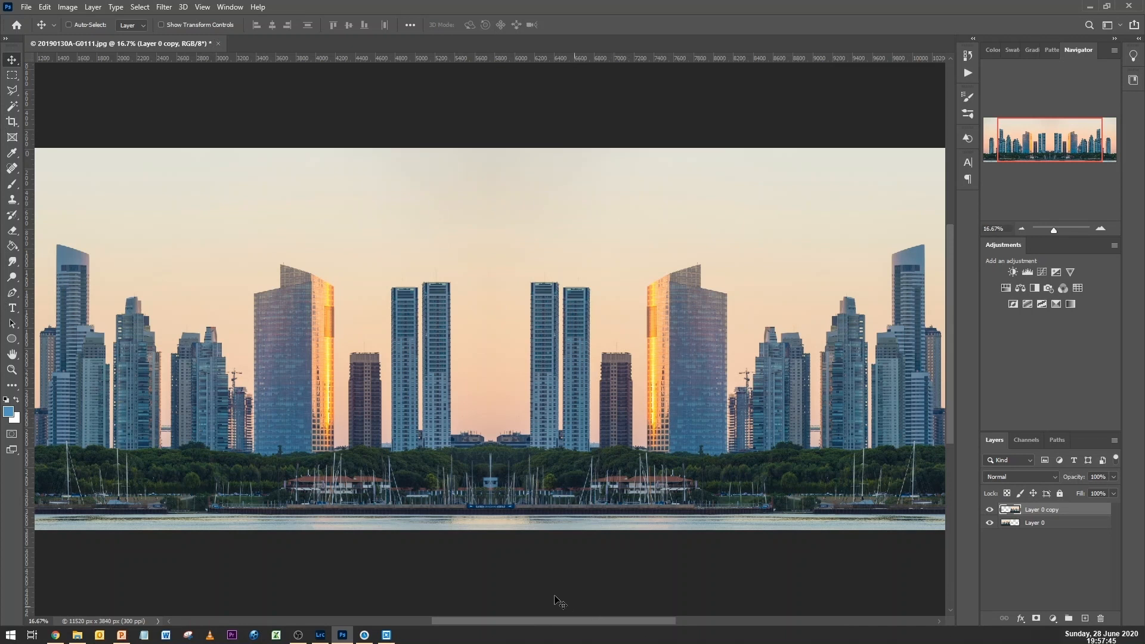
{"action": "left_click_drag", "start_coordinate": [554, 621], "coordinate": [730, 621]}
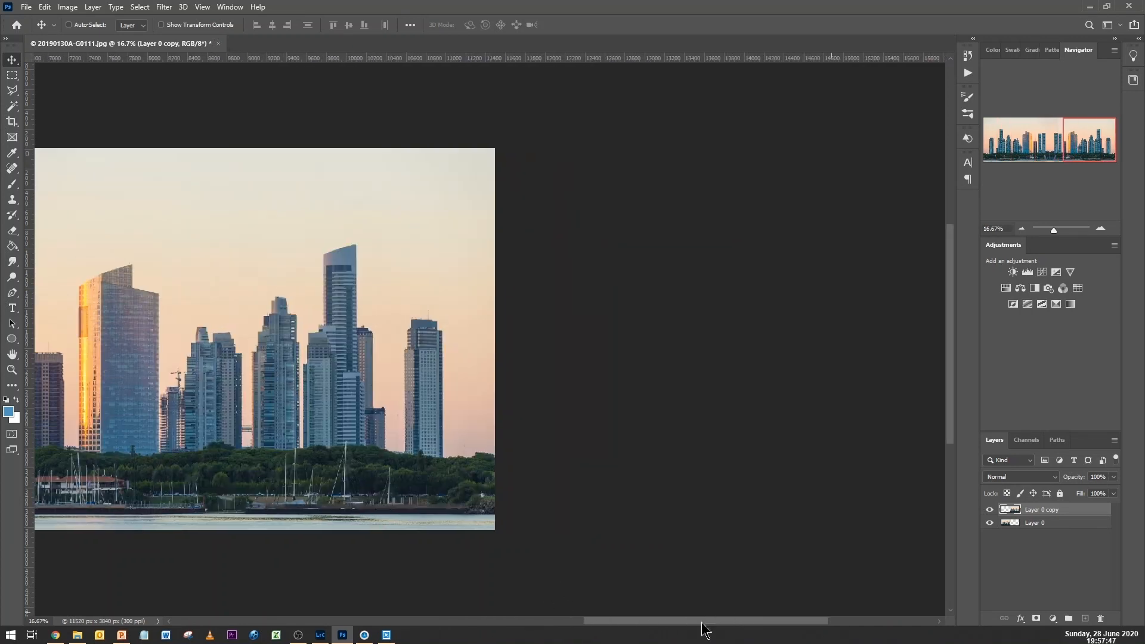
{"action": "left_click_drag", "start_coordinate": [648, 621], "coordinate": [406, 628]}
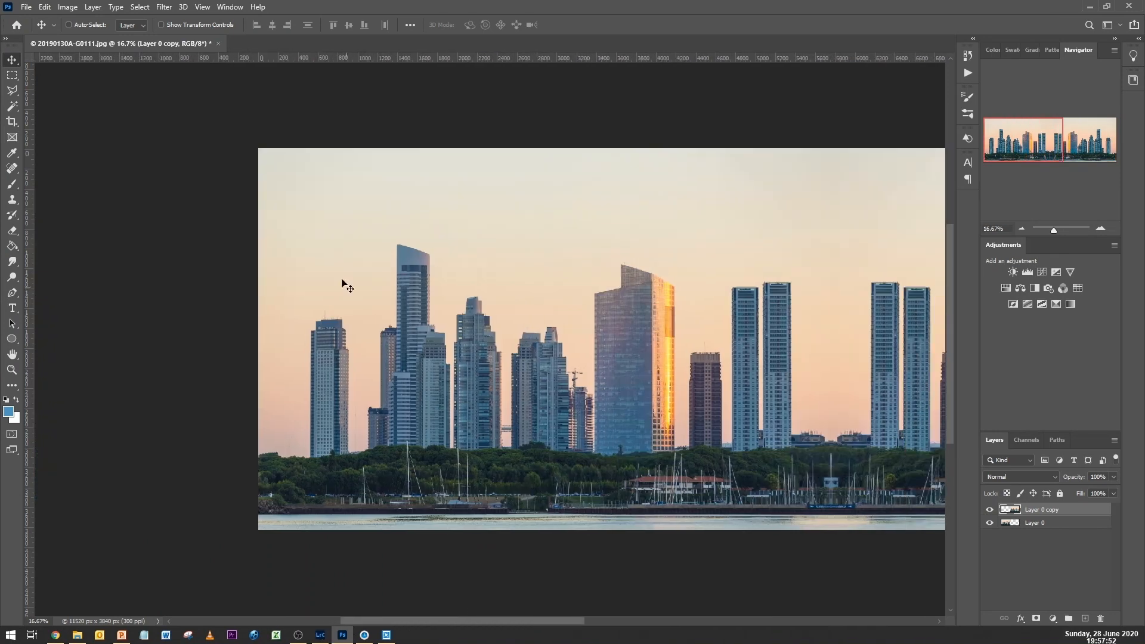
{"action": "key", "text": "ctrl+0"}
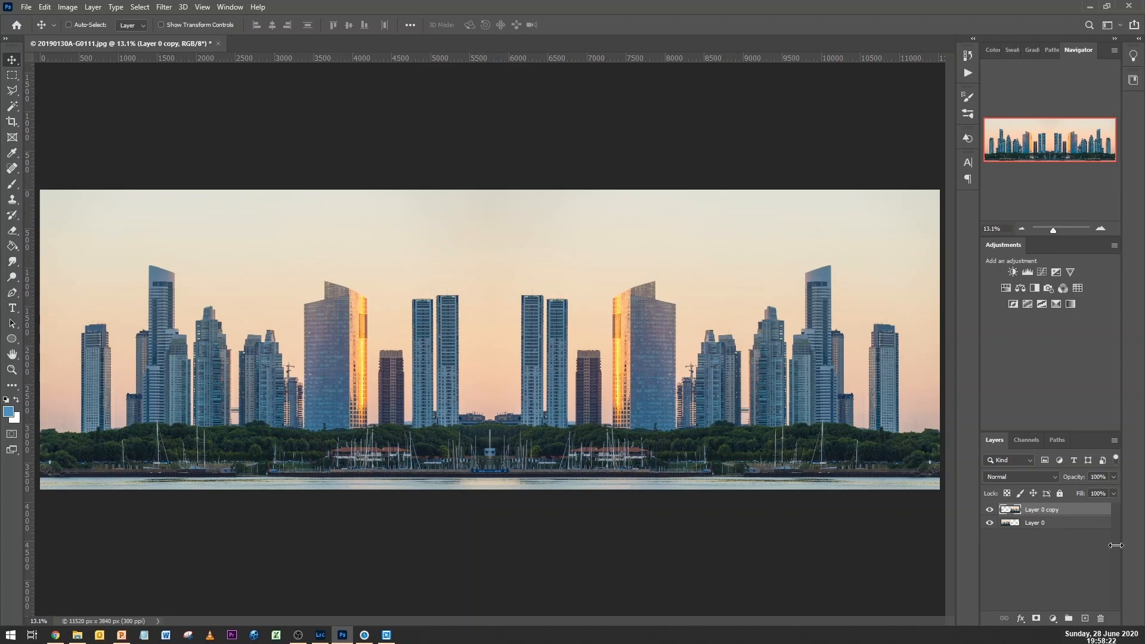
Step: Merge the original skyline layer and its mirrored copy into one layer
{"action": "left_click", "coordinate": [1058, 524], "text": "shift"}
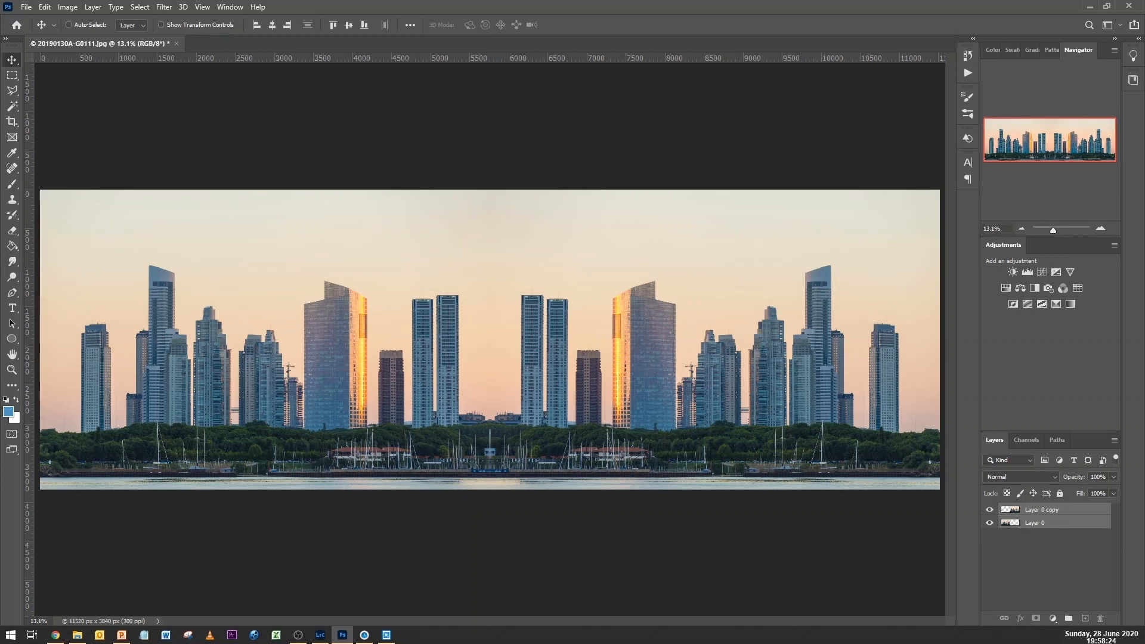
{"action": "left_click", "coordinate": [95, 8]}
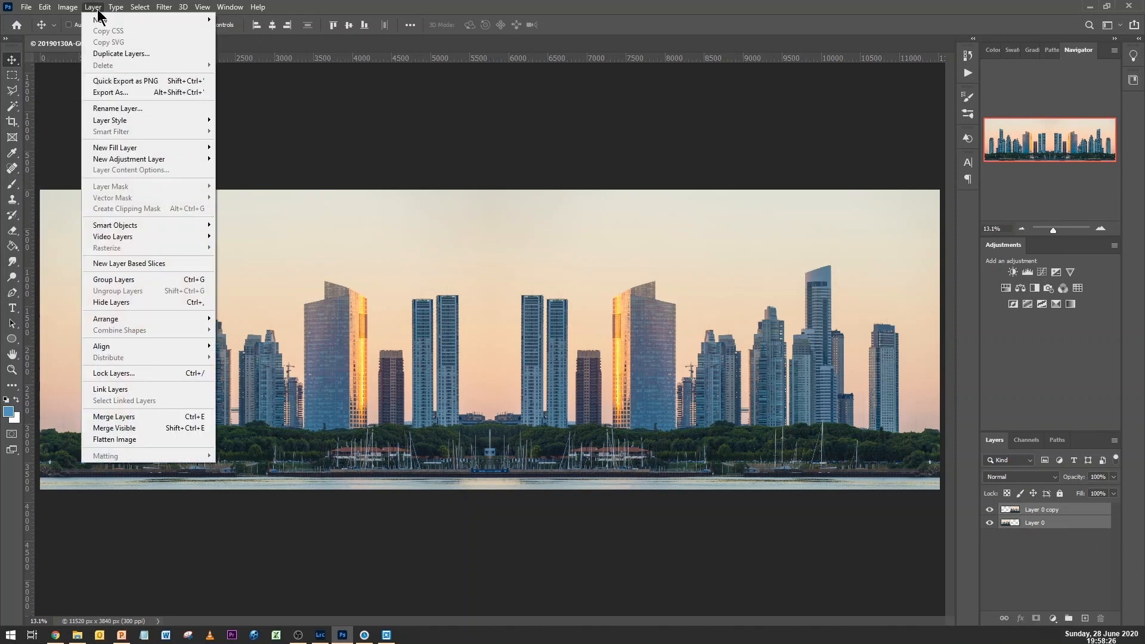
{"action": "left_click", "coordinate": [153, 417]}
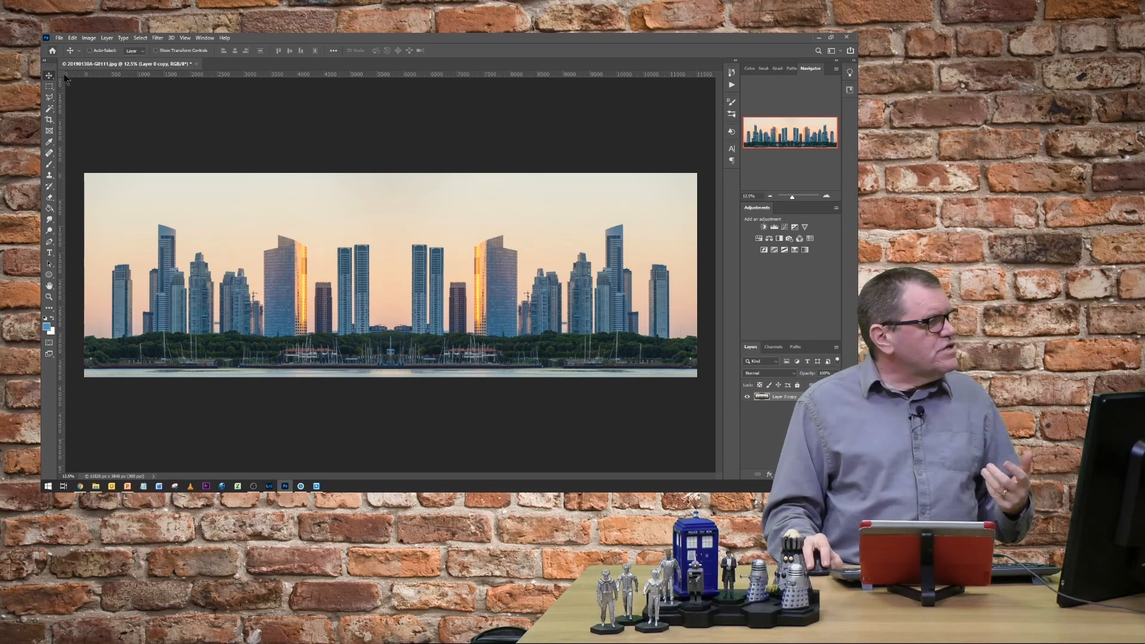
Step: Rotate the merged panorama layer by 180°
{"action": "left_click", "coordinate": [72, 37]}
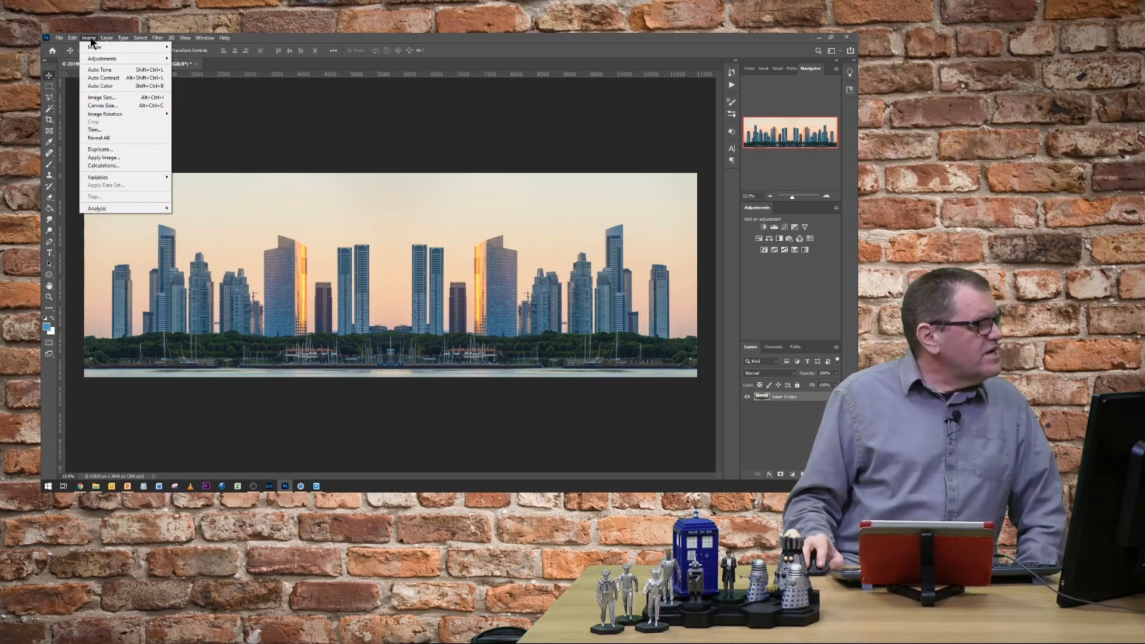
{"action": "mouse_move", "coordinate": [149, 225]}
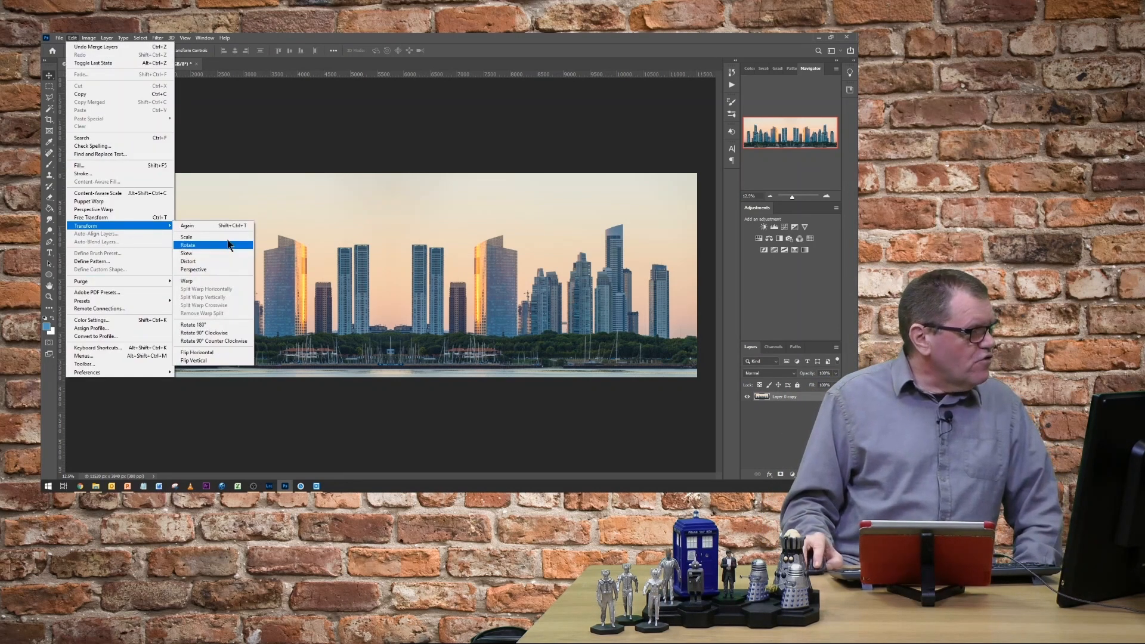
{"action": "left_click", "coordinate": [232, 327]}
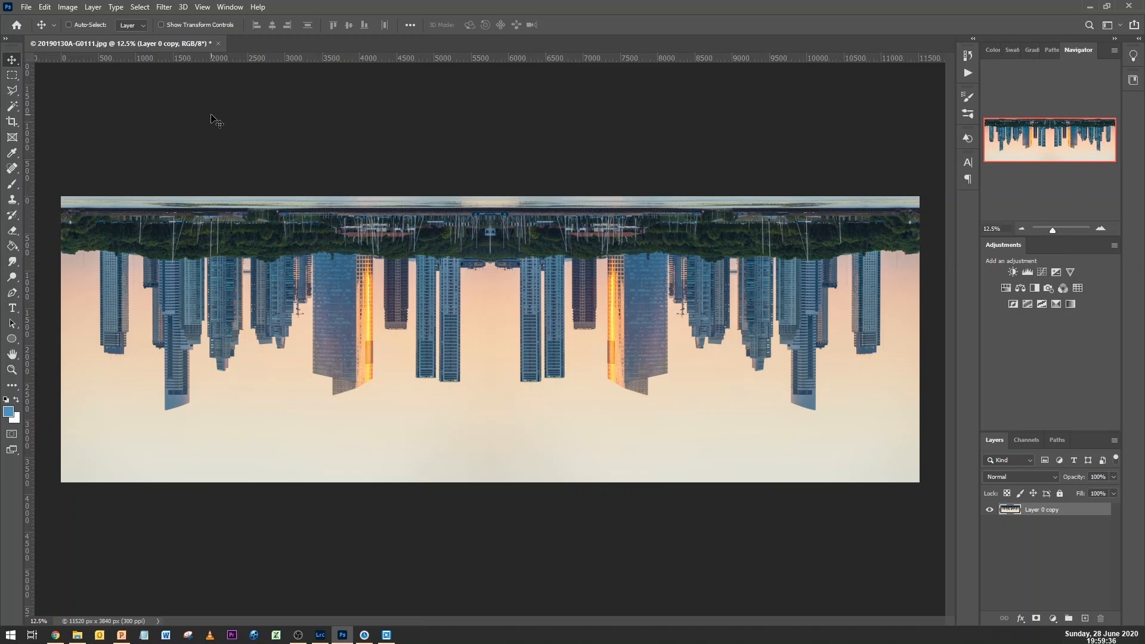
Step: Resize the image to a square by setting its height to 11520 pixels, independent of the width
{"action": "left_click", "coordinate": [69, 7]}
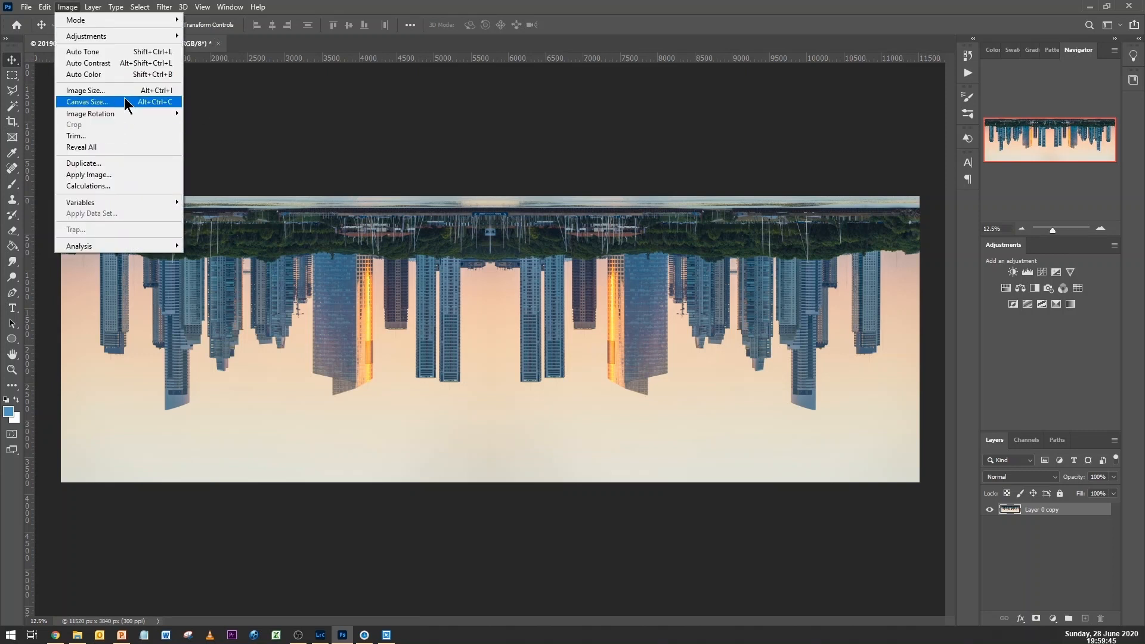
{"action": "left_click", "coordinate": [89, 91]}
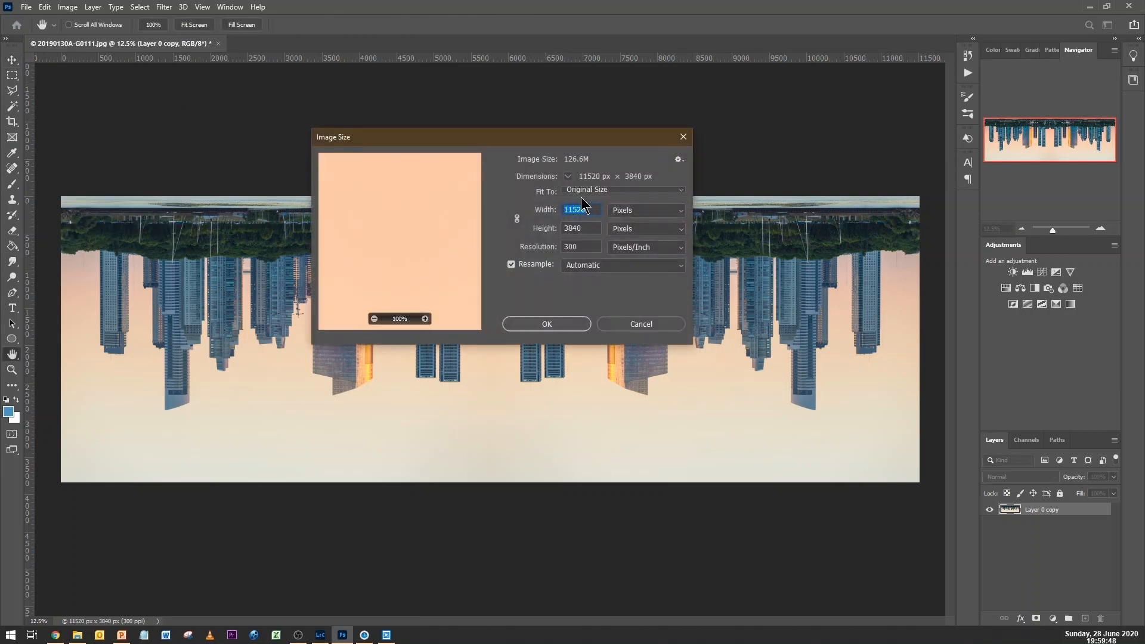
{"action": "key", "text": "Tab"}
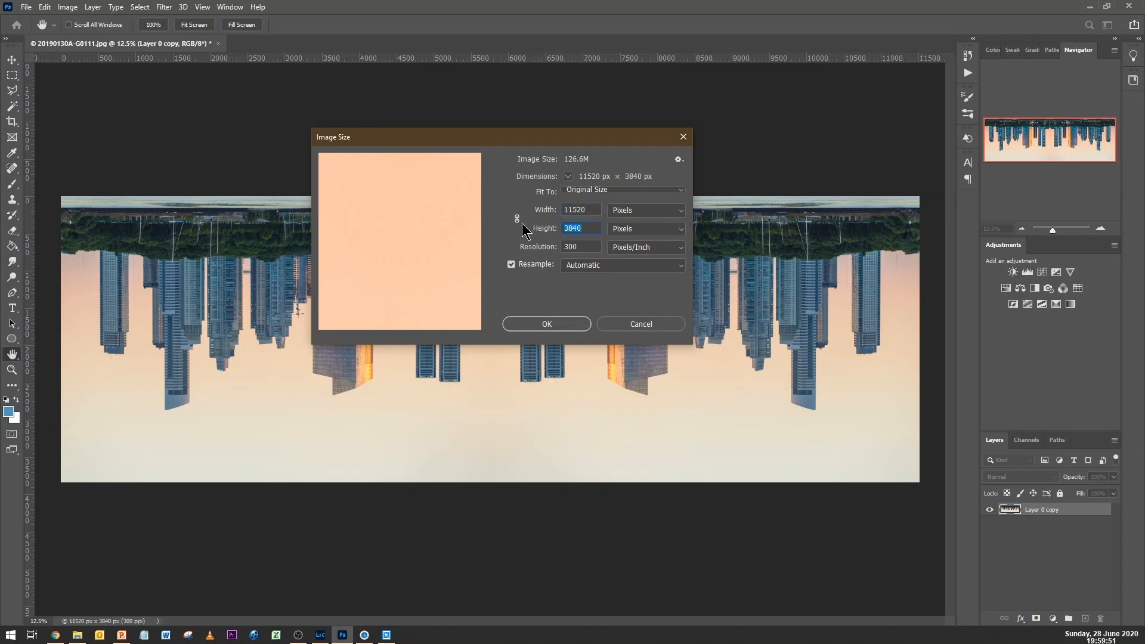
{"action": "type", "text": "115"}
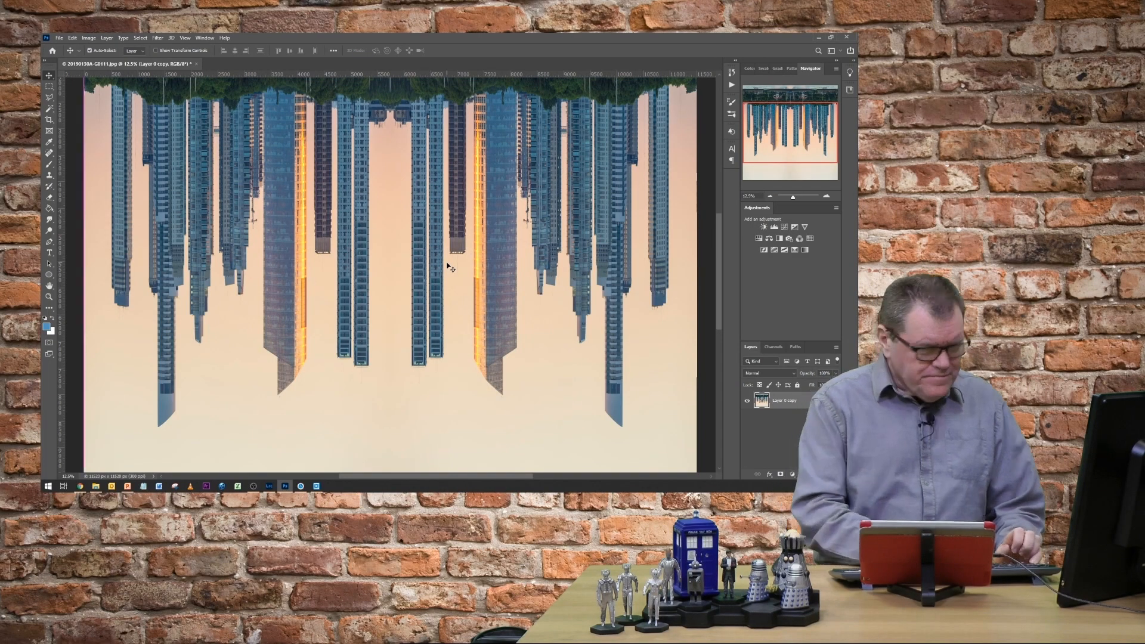
Step: Apply the Polar Coordinates distort filter to wrap the upside-down skyline into a circular planet
{"action": "key", "text": "ctrl+0"}
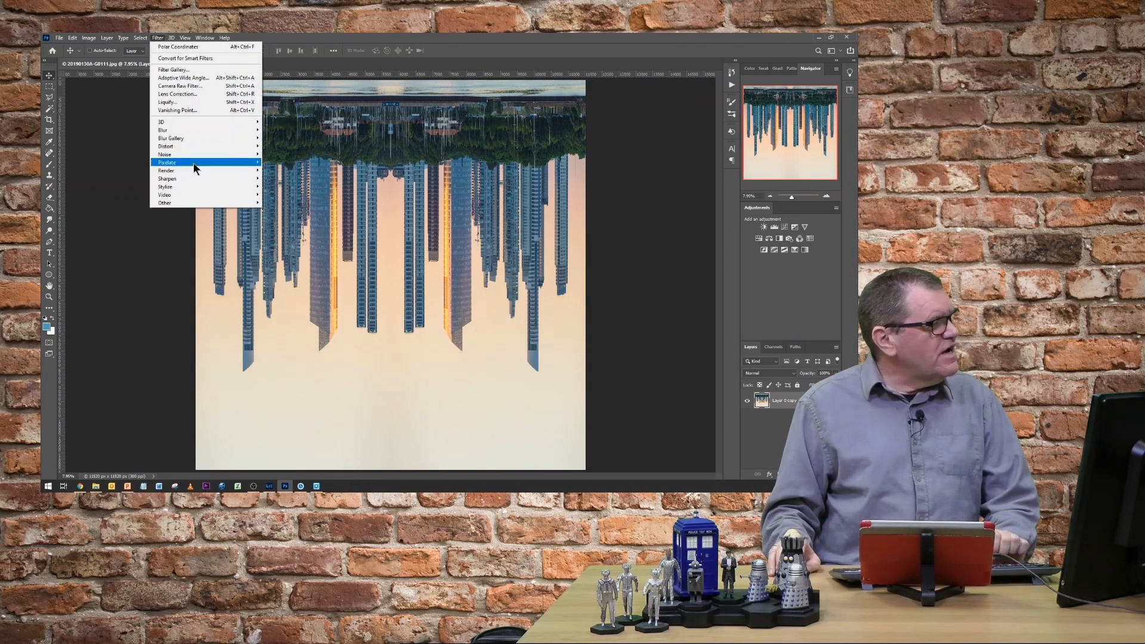
{"action": "mouse_move", "coordinate": [196, 146]}
{"action": "left_click", "coordinate": [283, 163]}
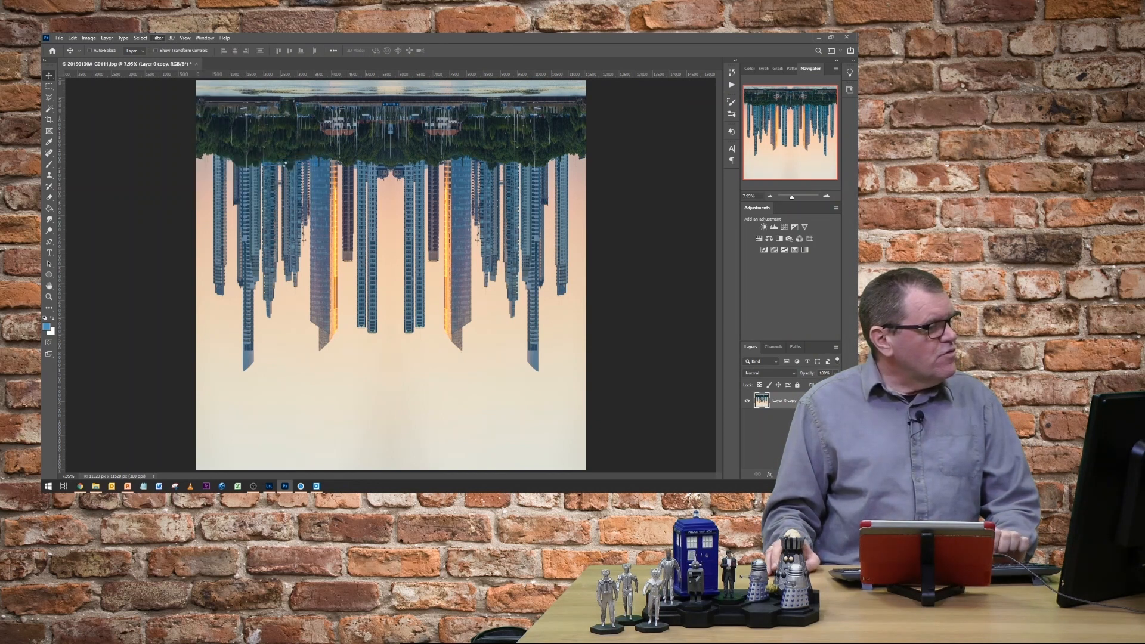
{"action": "left_click", "coordinate": [479, 137]}
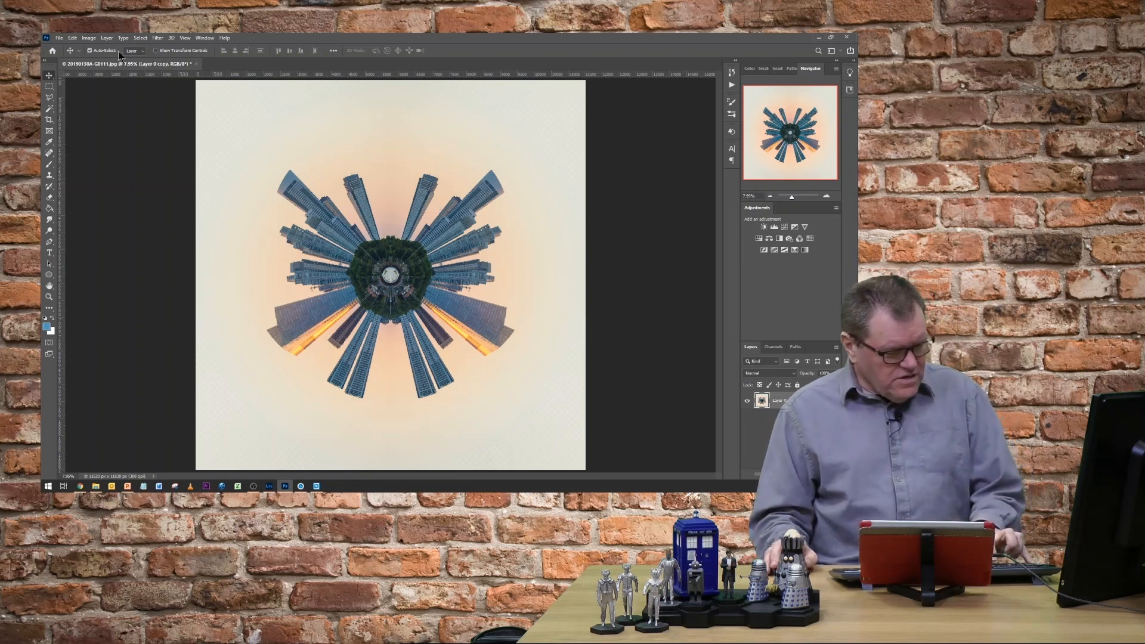
Step: Free-transform the planet layer, rotating it clockwise by about 24 degrees
{"action": "key", "text": "ctrl+t"}
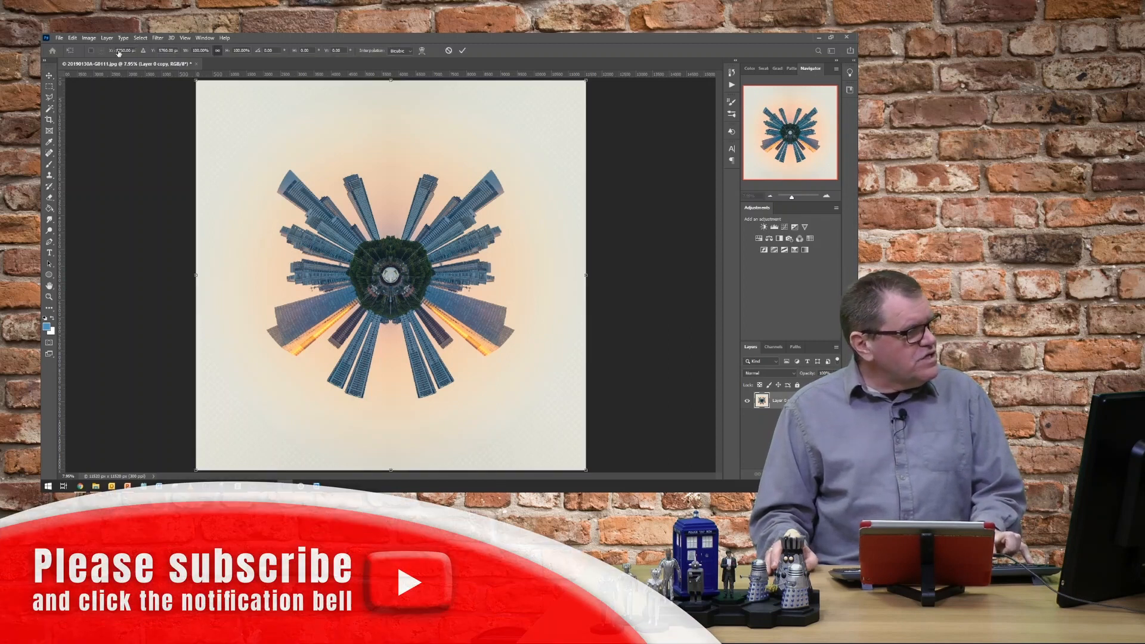
{"action": "left_click_drag", "start_coordinate": [631, 417], "coordinate": [544, 493]}
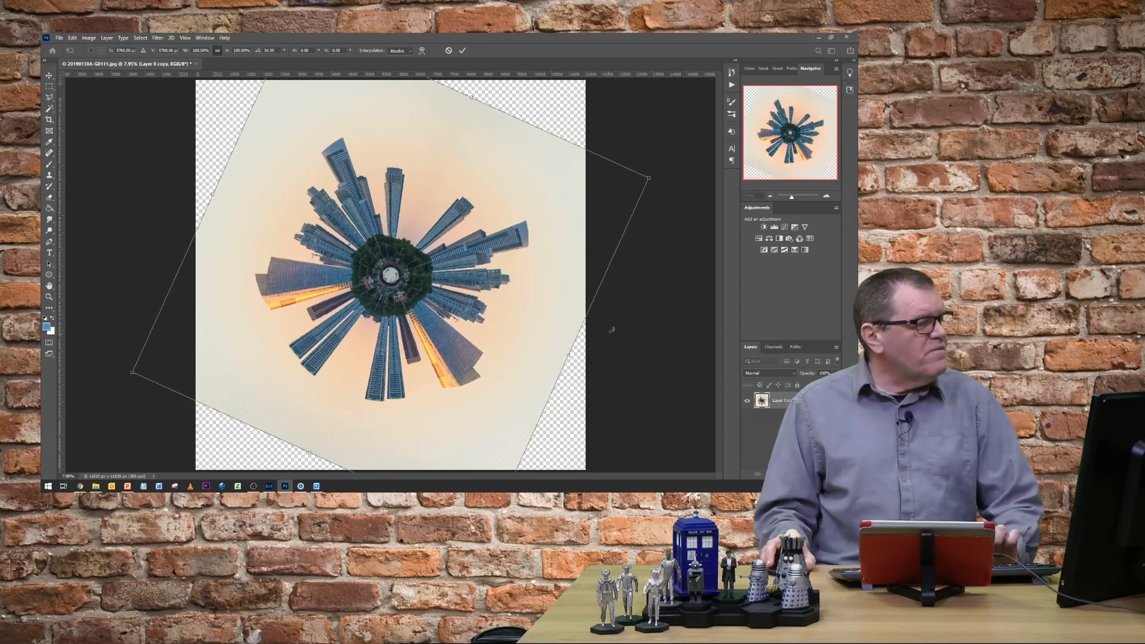
{"action": "left_click", "coordinate": [462, 52]}
Step: Crop the image to a 1:1 square around the planet, cutting off the transparent corners
{"action": "right_click", "coordinate": [49, 120]}
{"action": "left_click", "coordinate": [84, 120]}
{"action": "left_click", "coordinate": [90, 3]}
{"action": "left_click", "coordinate": [117, 49]}
{"action": "left_click_drag", "start_coordinate": [242, 57], "coordinate": [278, 90]}
{"action": "left_click_drag", "start_coordinate": [756, 579], "coordinate": [718, 546]}
{"action": "key", "text": "Return"}
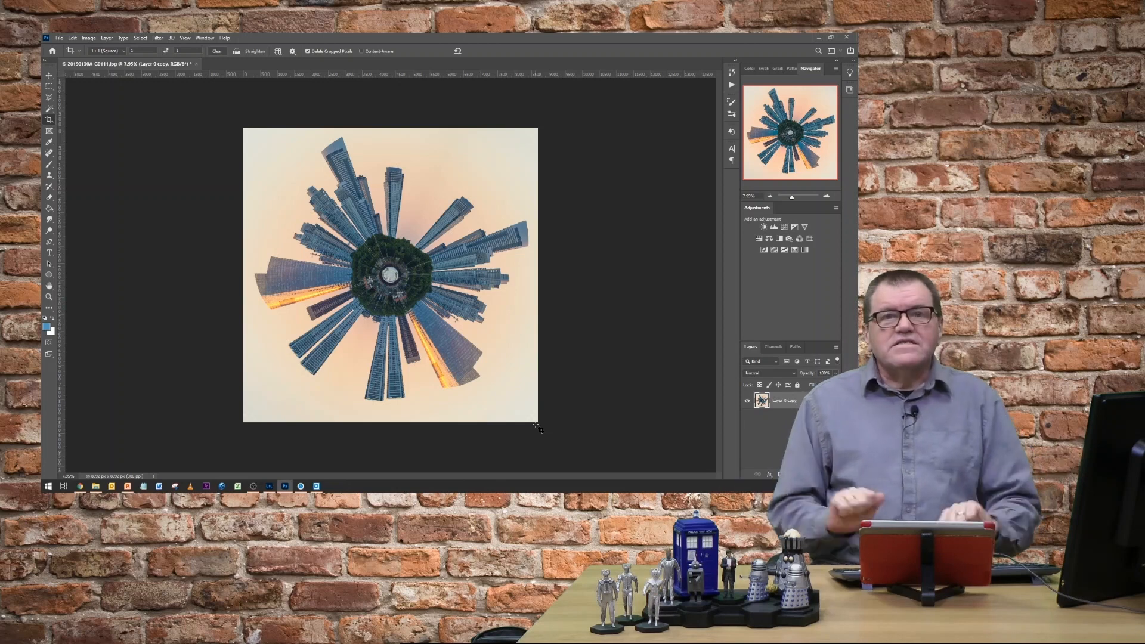